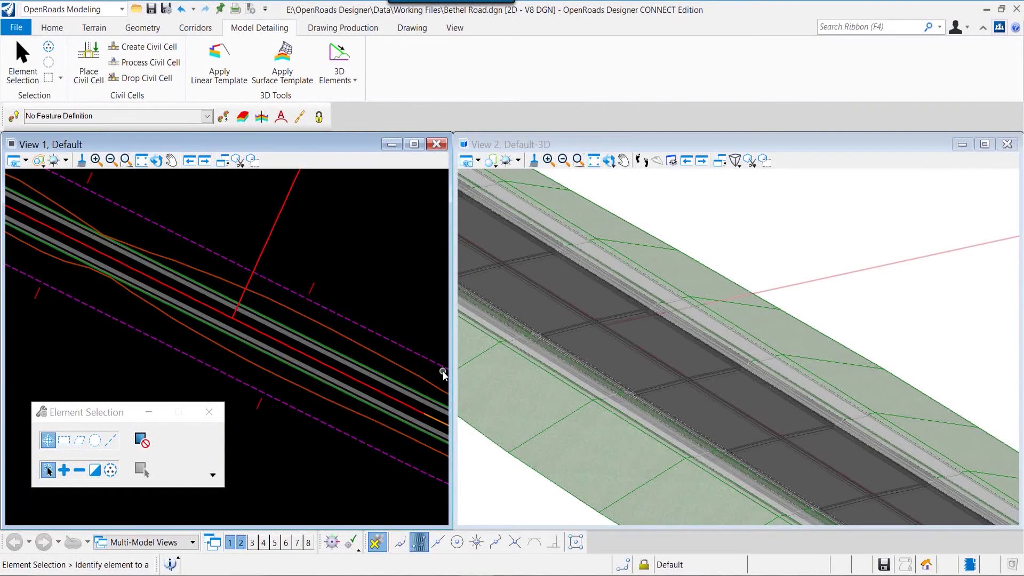
Choose the Basic T (Urban) civil cell from the T-Intersections library.
{"action": "left_click", "coordinate": [89, 63]}
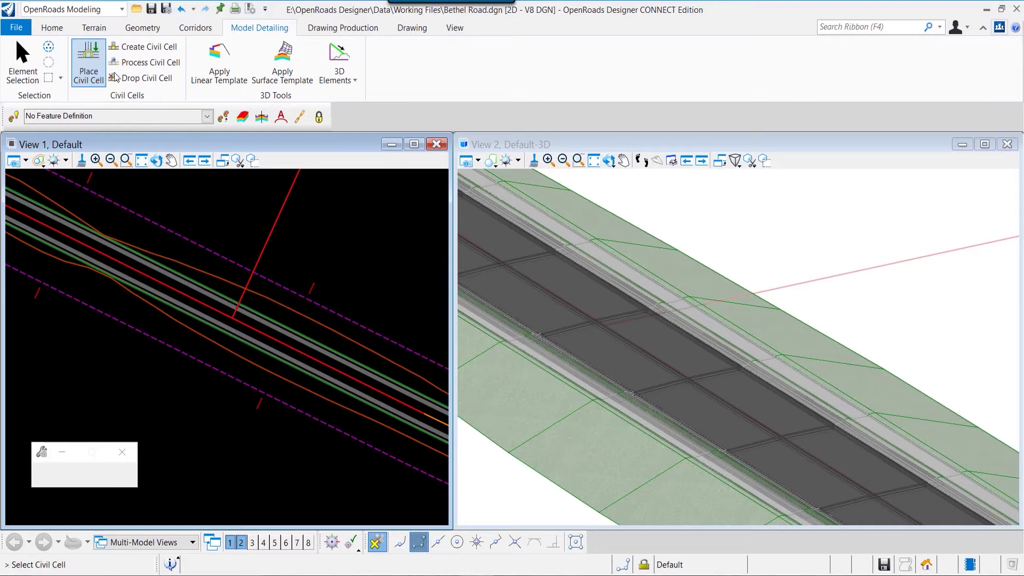
{"action": "left_click", "coordinate": [138, 478]}
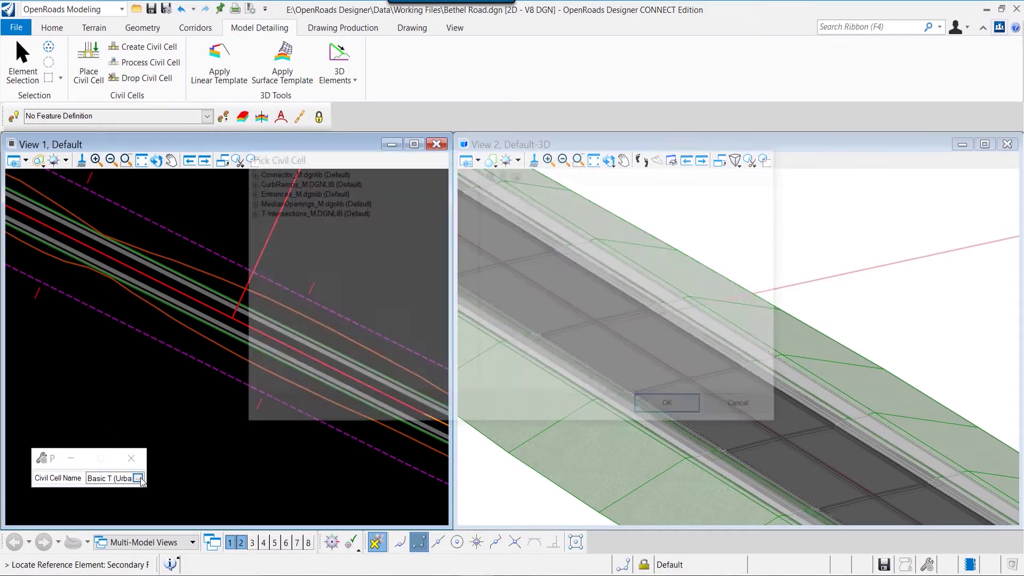
{"action": "left_click", "coordinate": [247, 212]}
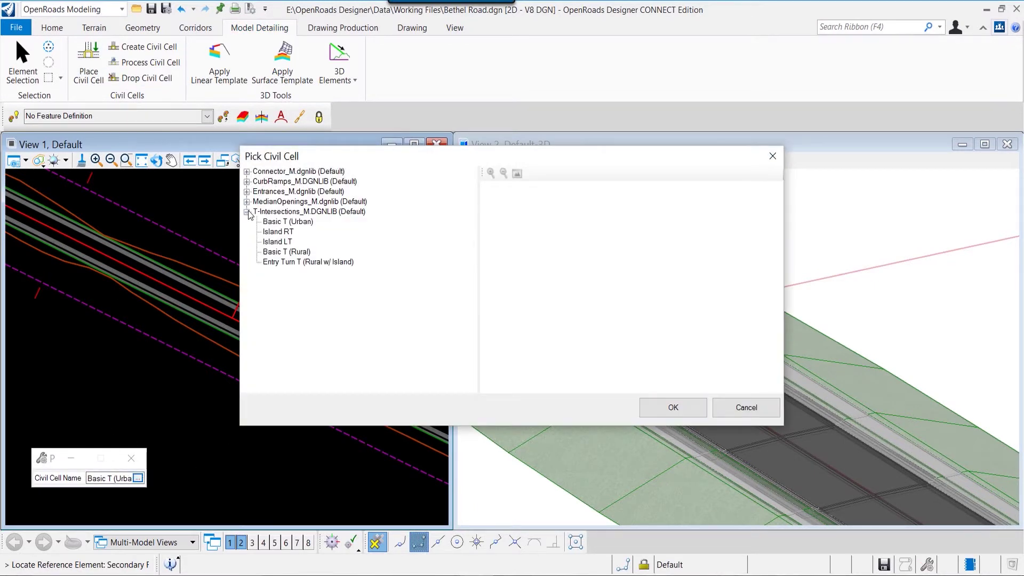
{"action": "left_click", "coordinate": [290, 222]}
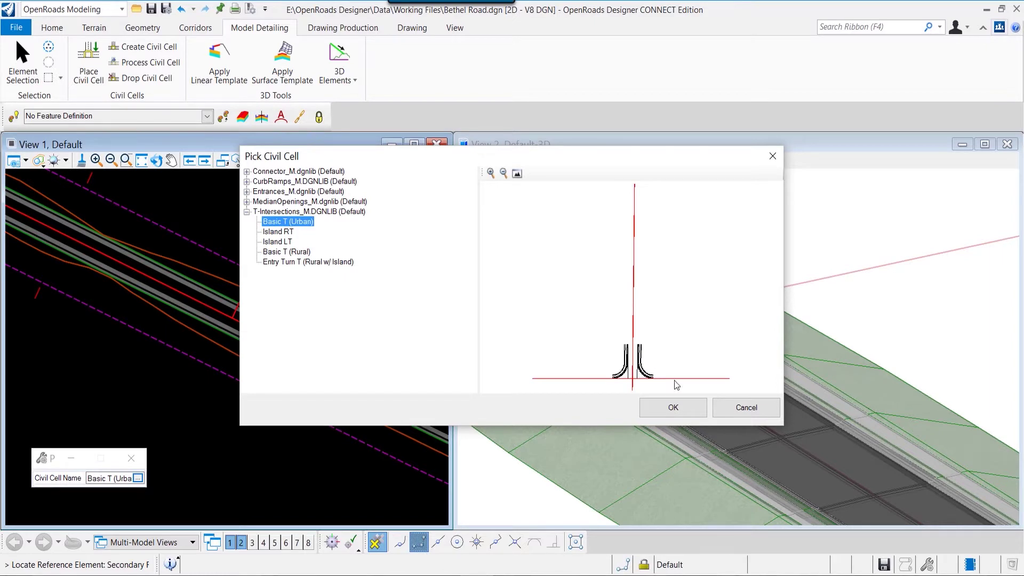
{"action": "left_click", "coordinate": [672, 408]}
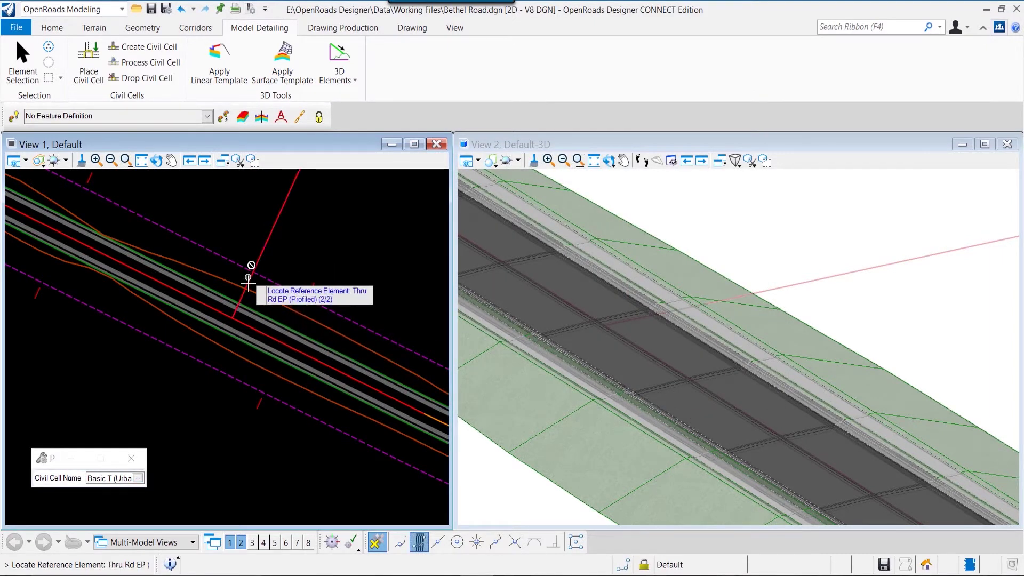
Place it on the mainline edge-of-pavement reference, clipping the Route97_Extension corridor.
{"action": "scroll", "coordinate": [235, 320], "scroll_direction": "up", "scroll_amount": 2}
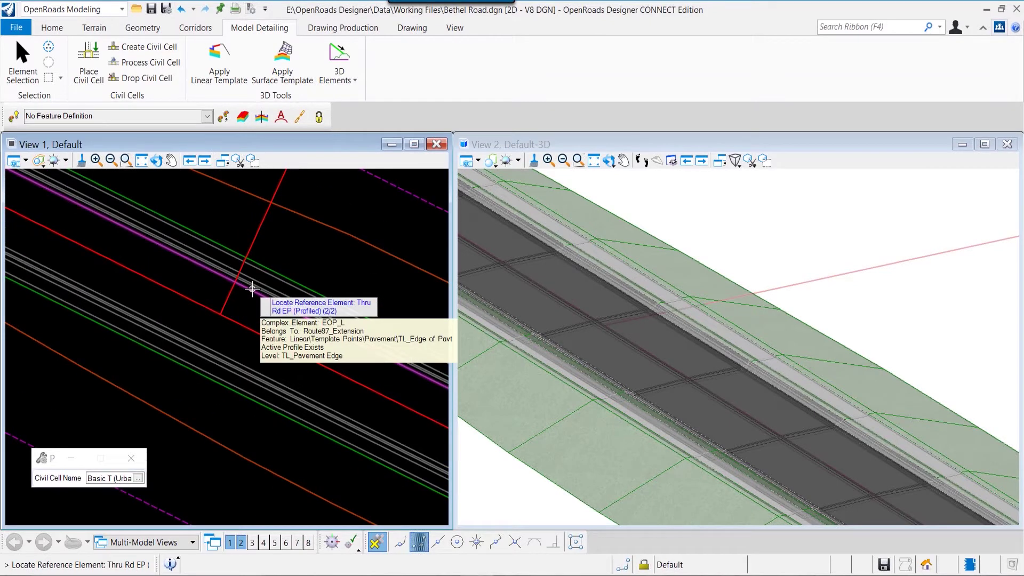
{"action": "left_click", "coordinate": [253, 289]}
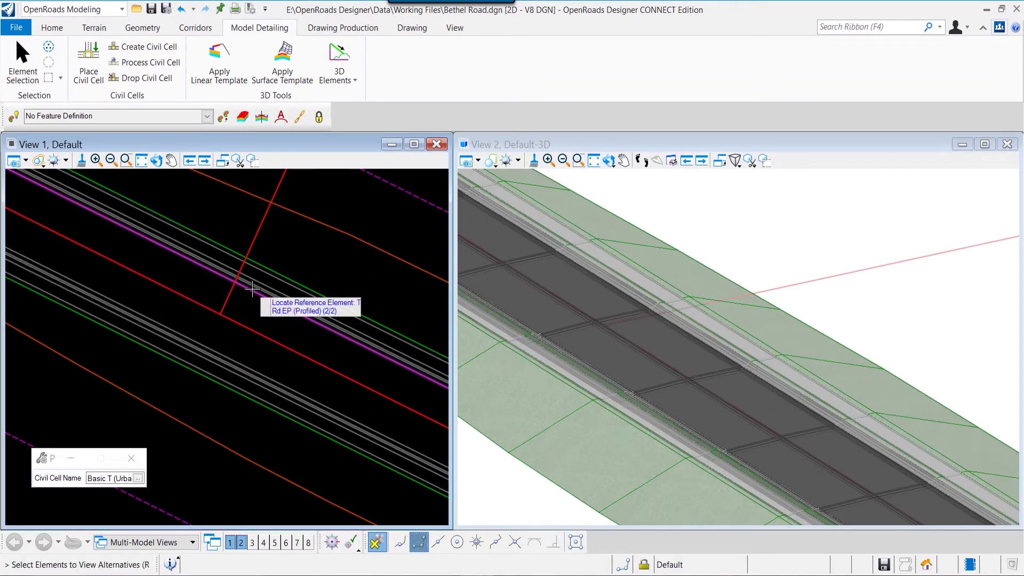
{"action": "scroll", "coordinate": [252, 297], "scroll_direction": "down", "scroll_amount": 2}
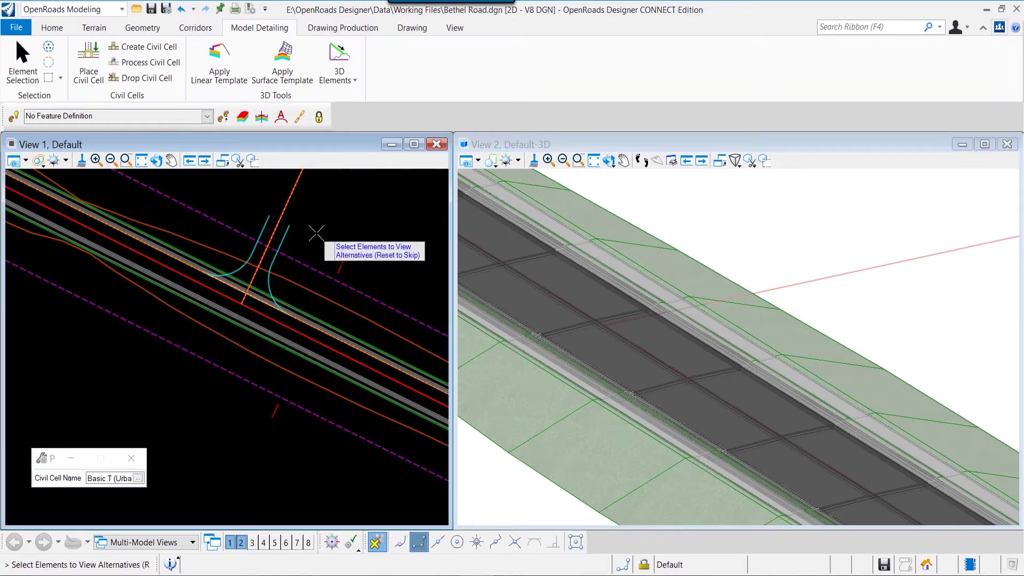
{"action": "right_click", "coordinate": [315, 226]}
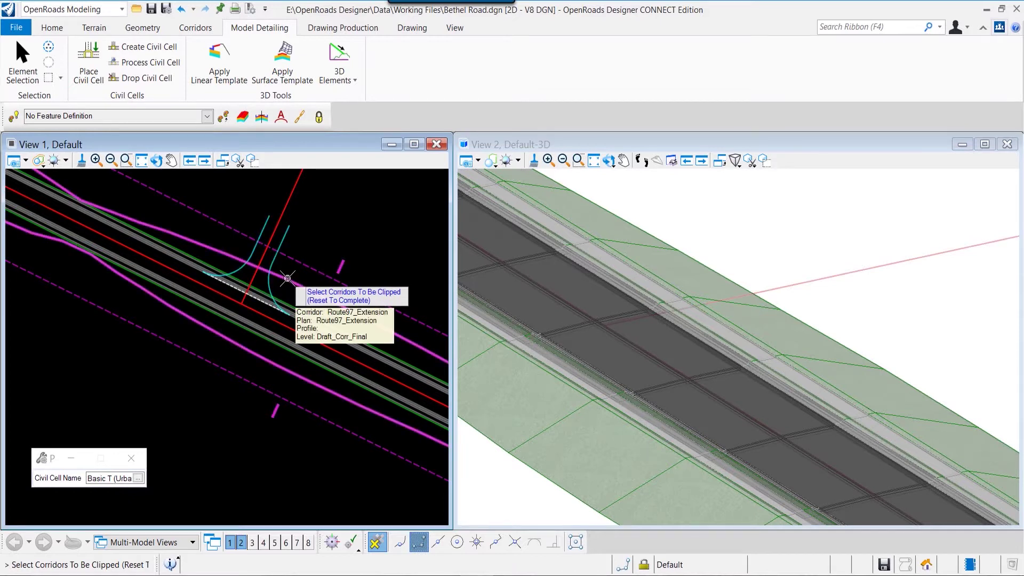
{"action": "left_click", "coordinate": [288, 278]}
{"action": "right_click", "coordinate": [291, 273]}
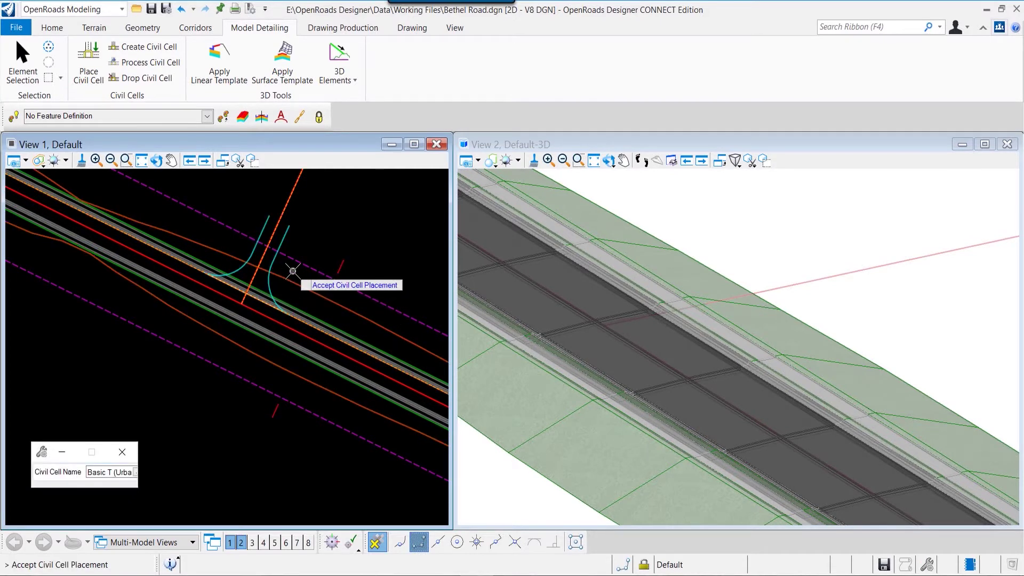
{"action": "left_click", "coordinate": [292, 272]}
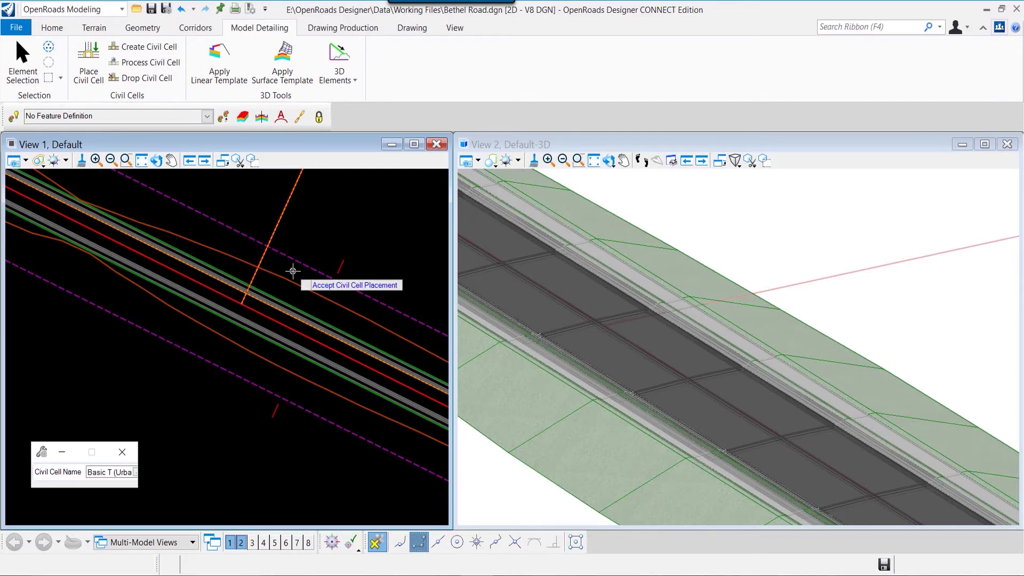
Finish placing the intersection and set View 2's display style to Smooth.
{"action": "left_click", "coordinate": [293, 271]}
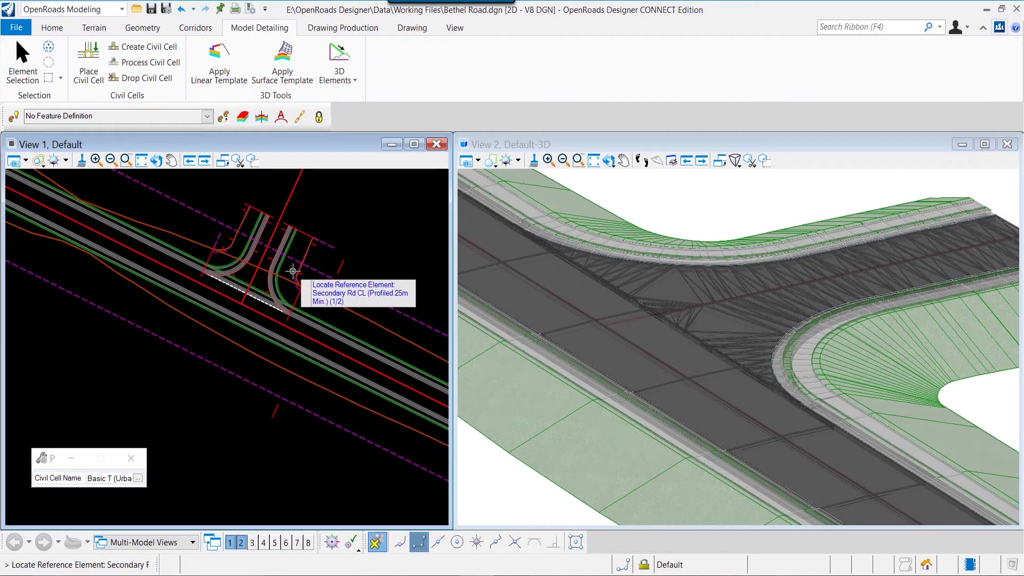
{"action": "key", "text": "Escape"}
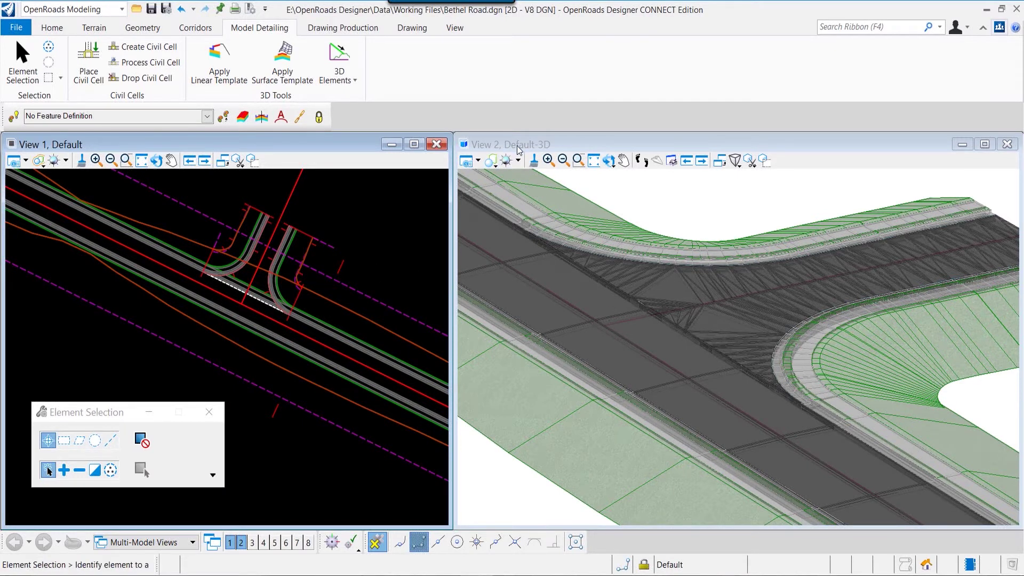
{"action": "left_click", "coordinate": [466, 160]}
{"action": "left_click", "coordinate": [550, 215]}
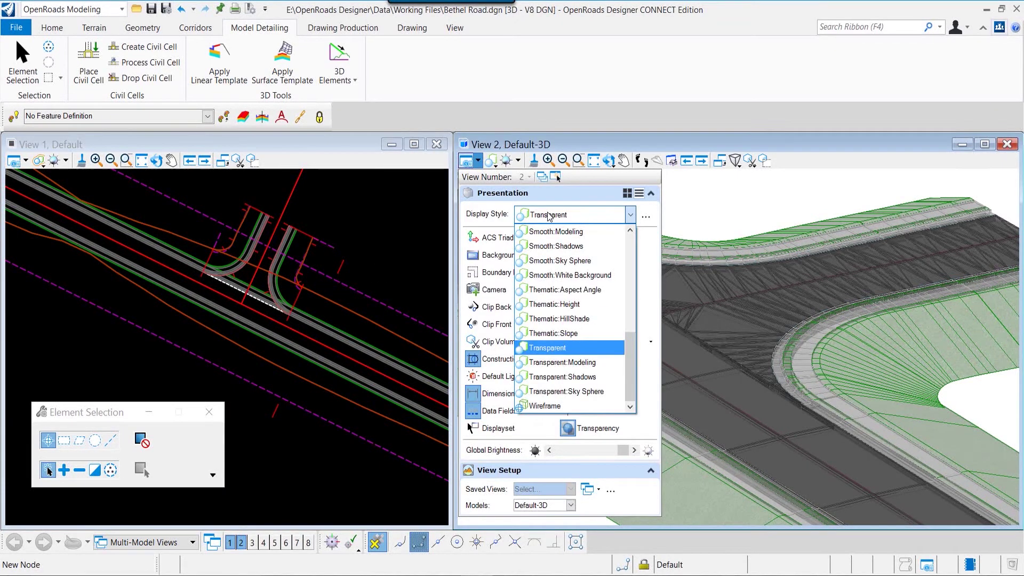
{"action": "scroll", "coordinate": [622, 253], "scroll_direction": "up", "scroll_amount": 1}
{"action": "left_click", "coordinate": [621, 260]}
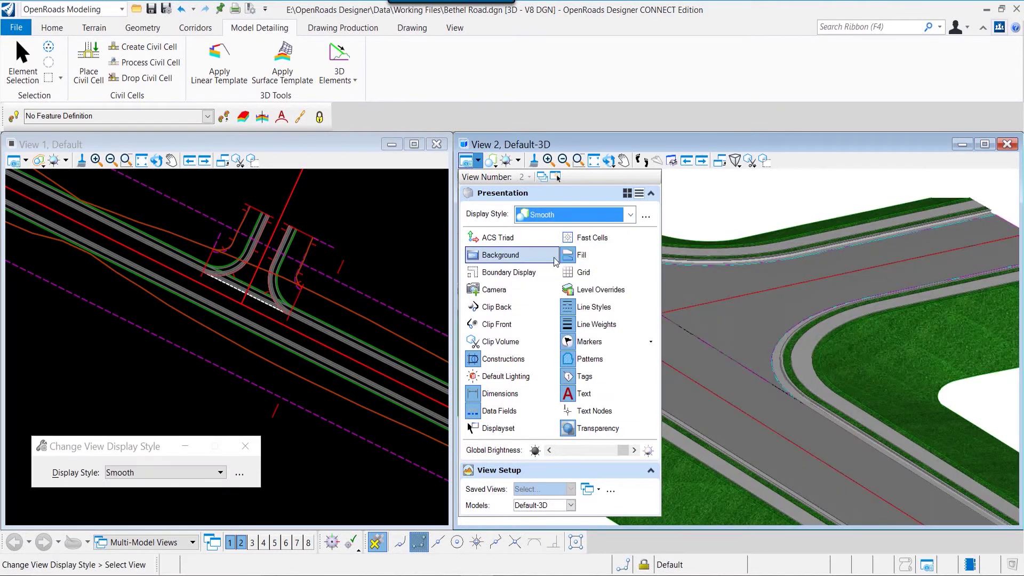
Rotate the 3D view around the intersection to inspect its curb returns.
{"action": "left_click", "coordinate": [713, 197]}
{"action": "left_click", "coordinate": [609, 163]}
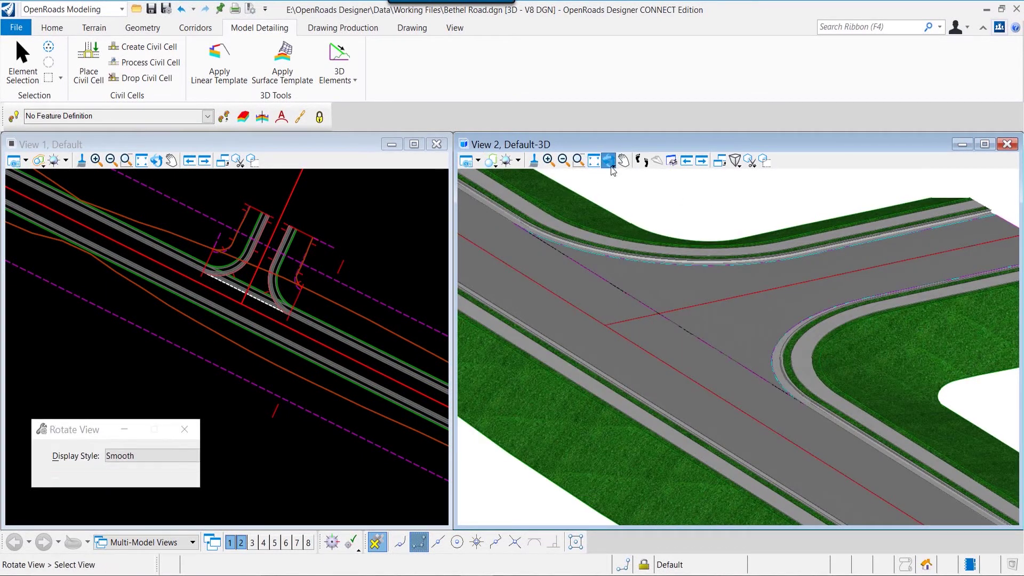
{"action": "left_click", "coordinate": [662, 316]}
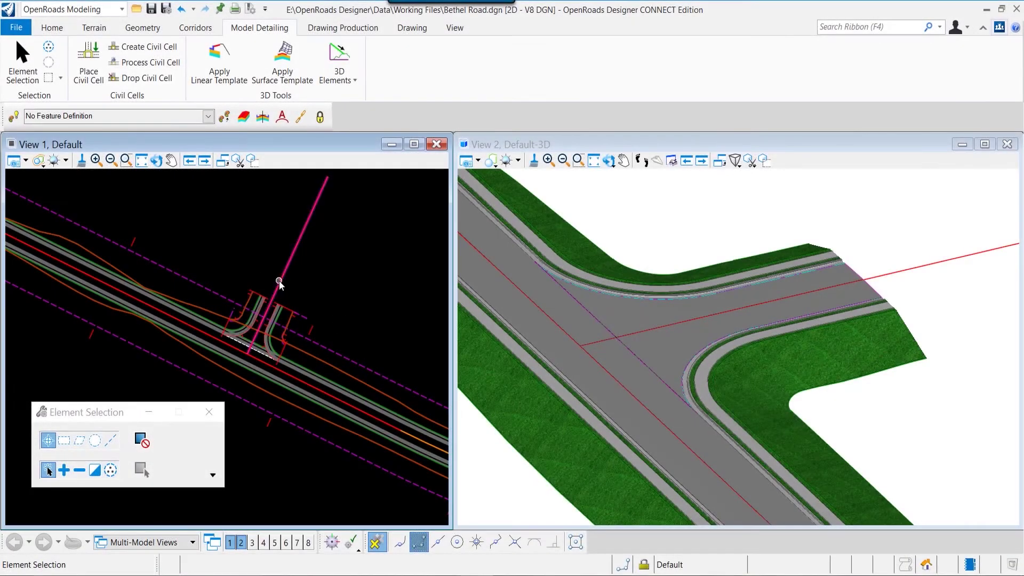
Open the GeomBL secondary alignment's profile view and fit it in View 3.
{"action": "left_click", "coordinate": [276, 283]}
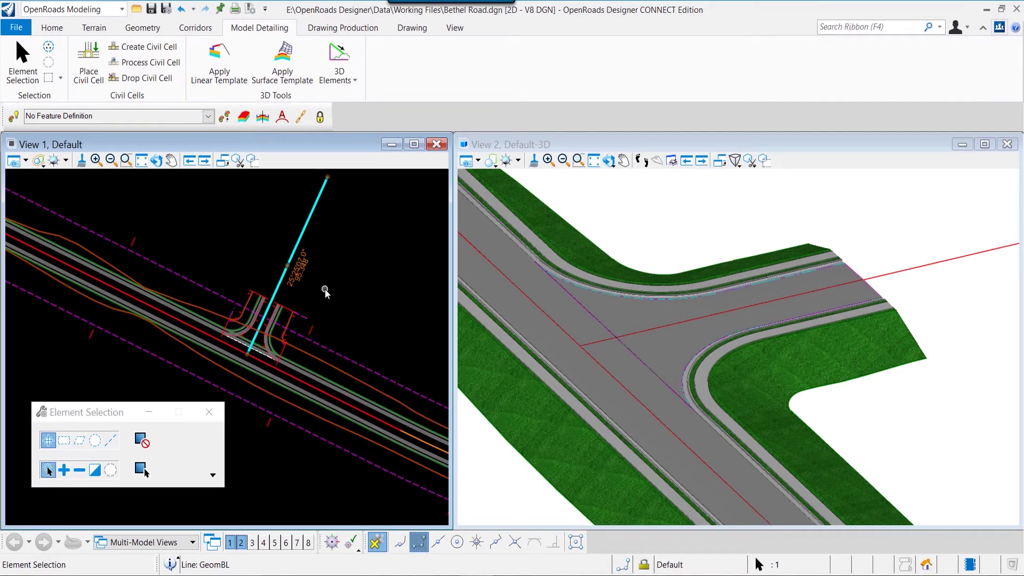
{"action": "left_click", "coordinate": [253, 543]}
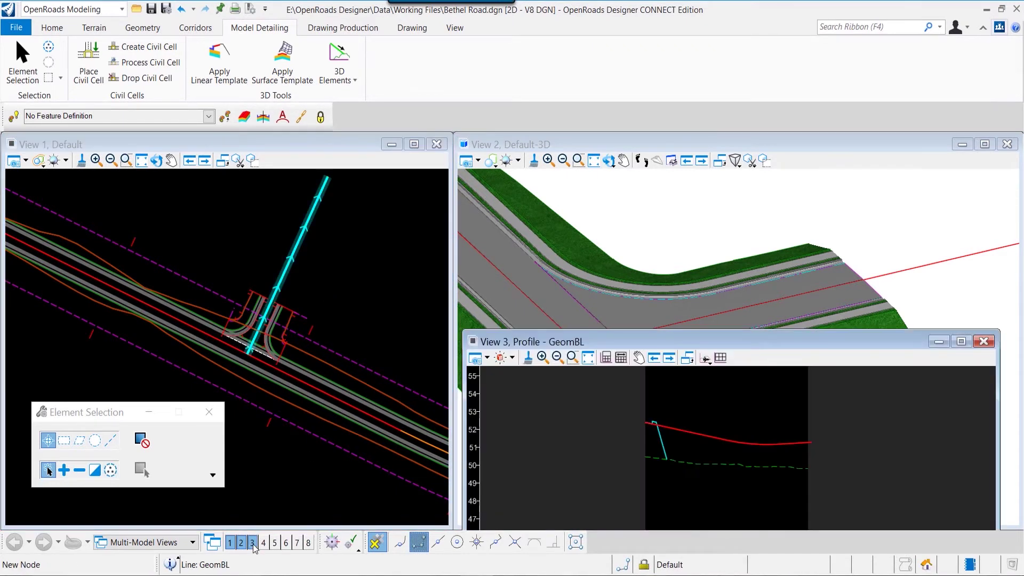
{"action": "scroll", "coordinate": [662, 316], "scroll_direction": "down", "scroll_amount": 2}
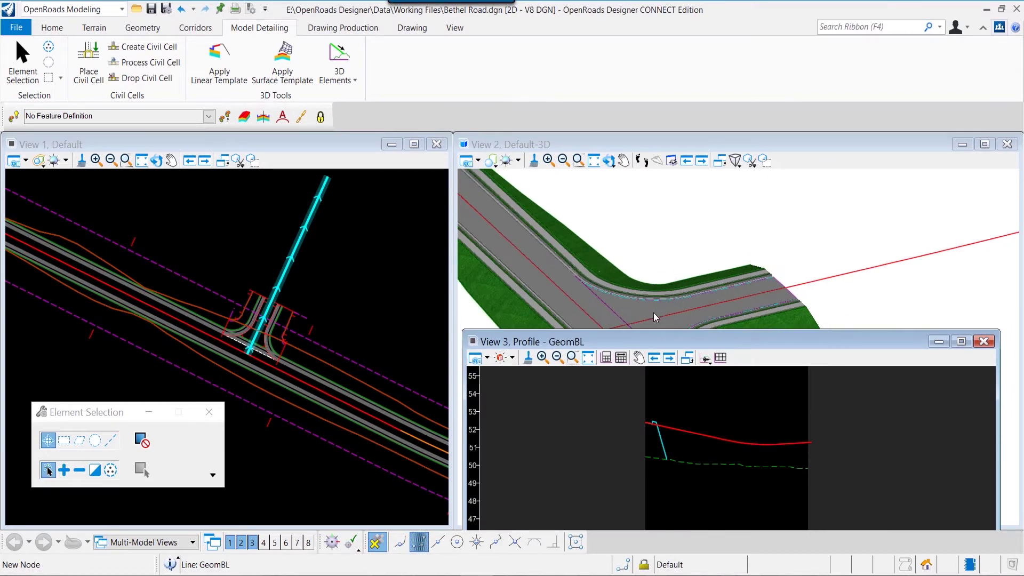
{"action": "middle_click_drag", "start_coordinate": [657, 315], "coordinate": [680, 239]}
{"action": "left_click_drag", "start_coordinate": [682, 340], "coordinate": [655, 362]}
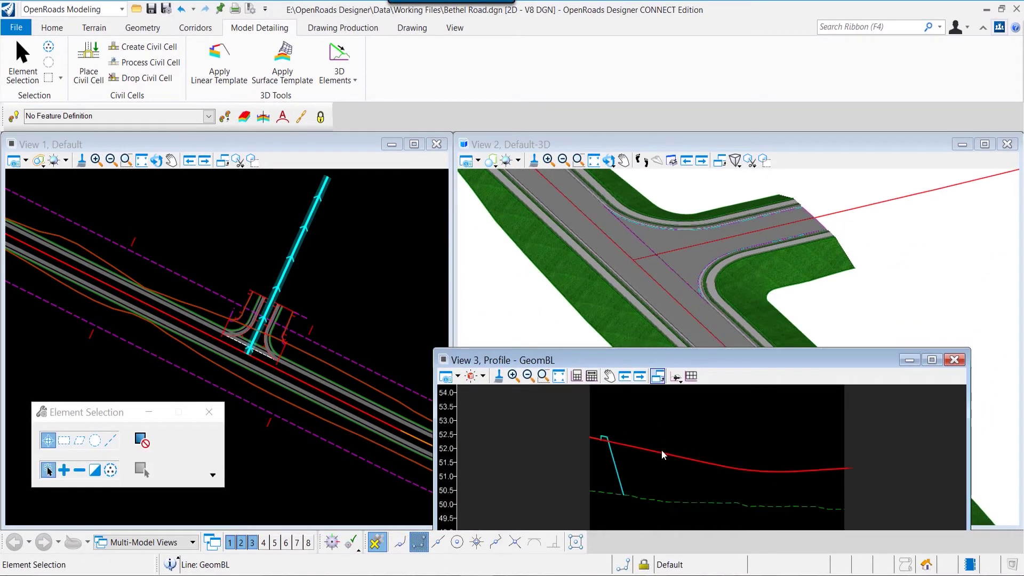
{"action": "left_click", "coordinate": [658, 376]}
Check the GeomBL profile's start, then pan View 3 to show the full profile.
{"action": "left_click", "coordinate": [649, 453]}
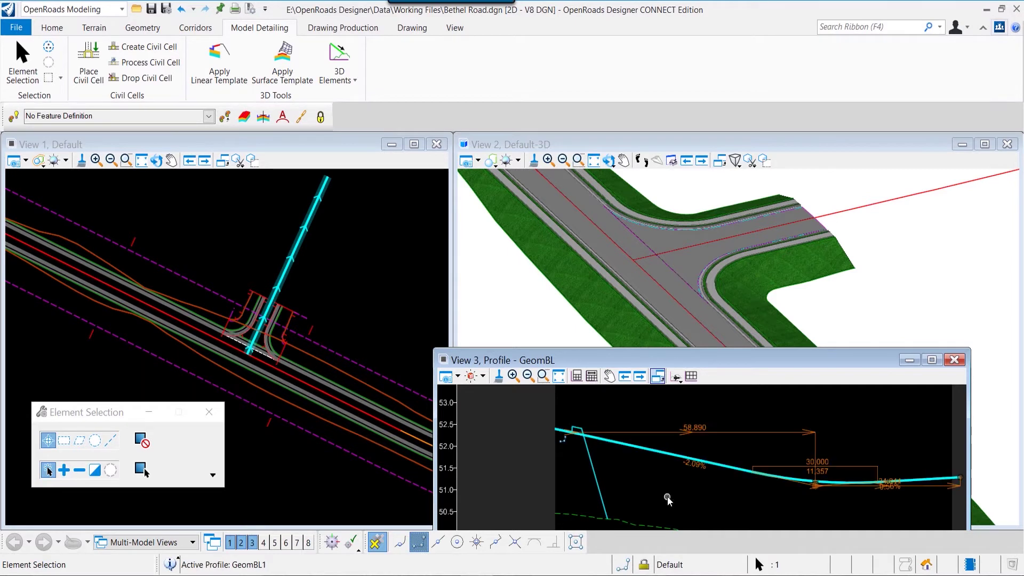
{"action": "scroll", "coordinate": [564, 422], "scroll_direction": "up", "scroll_amount": 4}
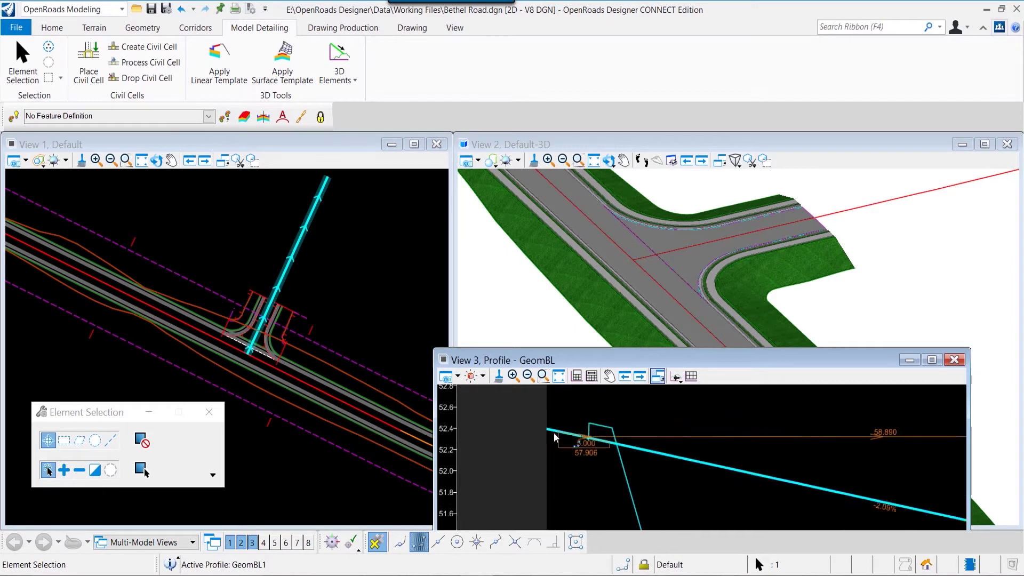
{"action": "left_click", "coordinate": [566, 473]}
{"action": "scroll", "coordinate": [563, 468], "scroll_direction": "down", "scroll_amount": 8}
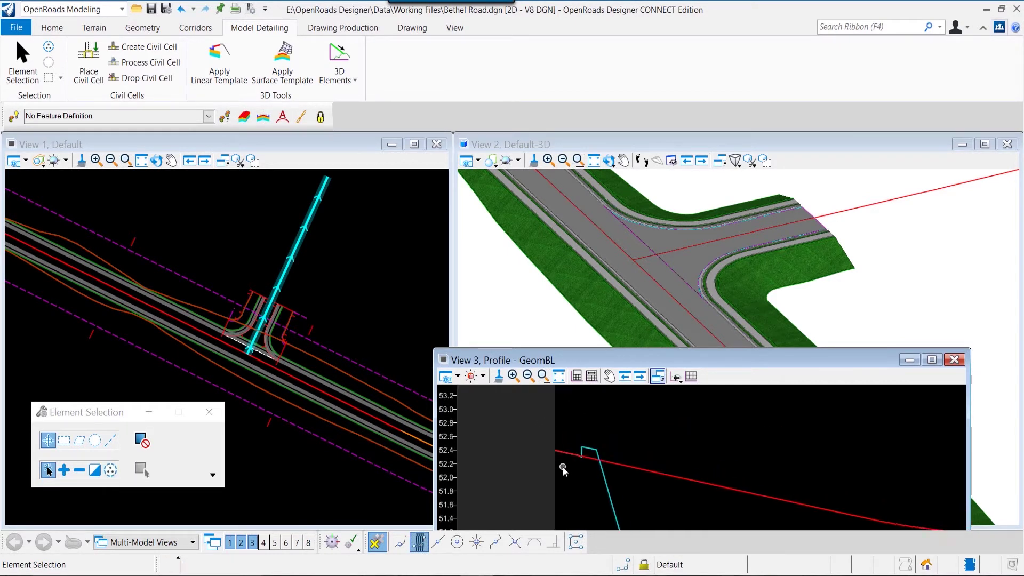
{"action": "middle_click_drag", "start_coordinate": [624, 476], "coordinate": [619, 452]}
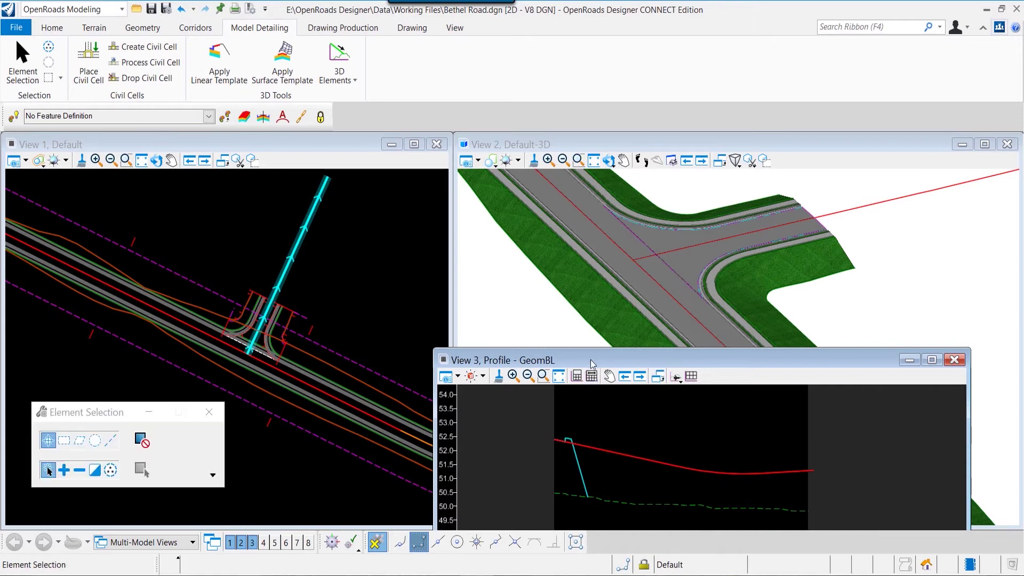
{"action": "left_click_drag", "start_coordinate": [594, 361], "coordinate": [600, 362]}
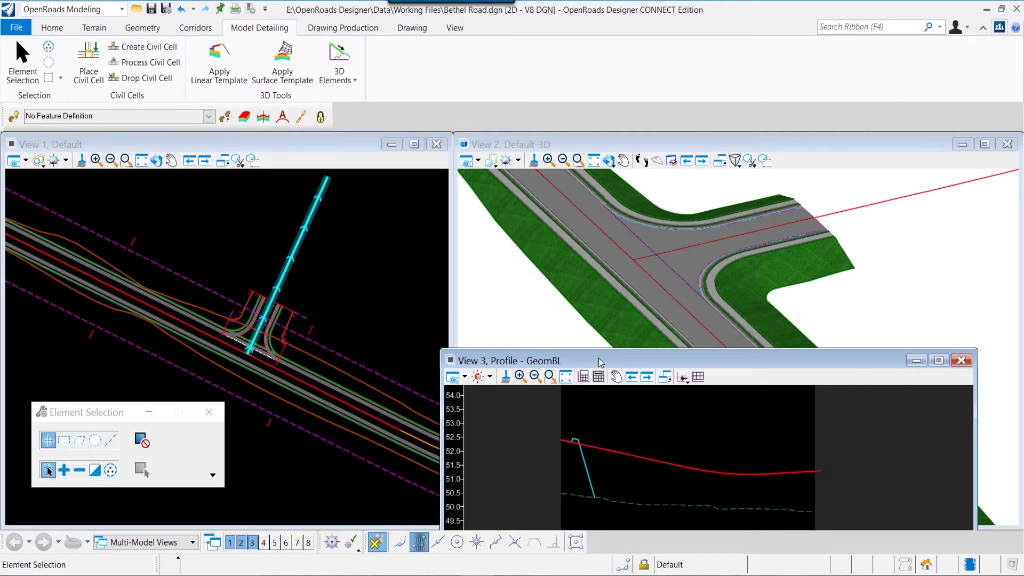
Move the GeomBL alignment parallel to a new location further along Route97.
{"action": "left_click", "coordinate": [297, 290]}
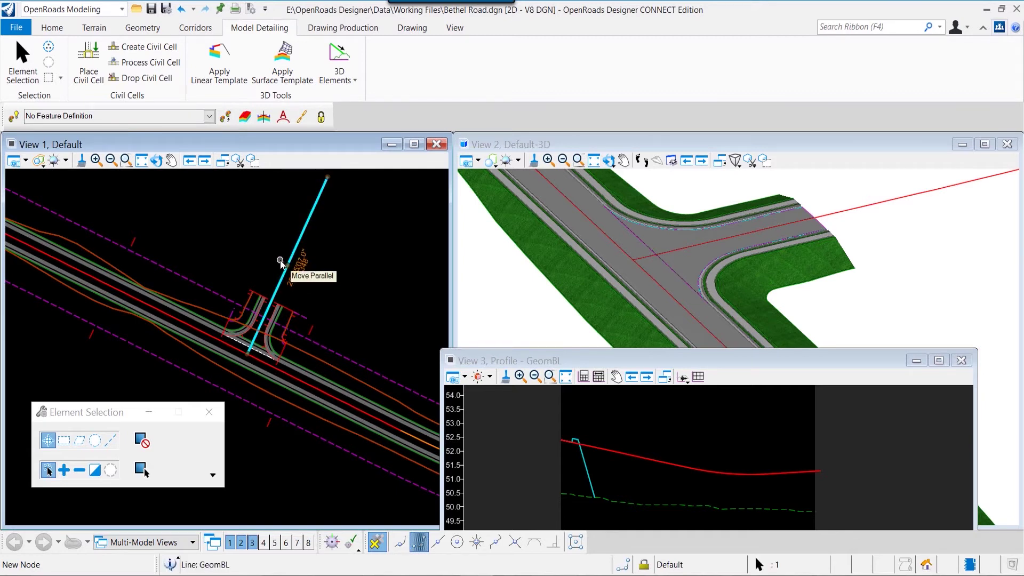
{"action": "left_click", "coordinate": [280, 263]}
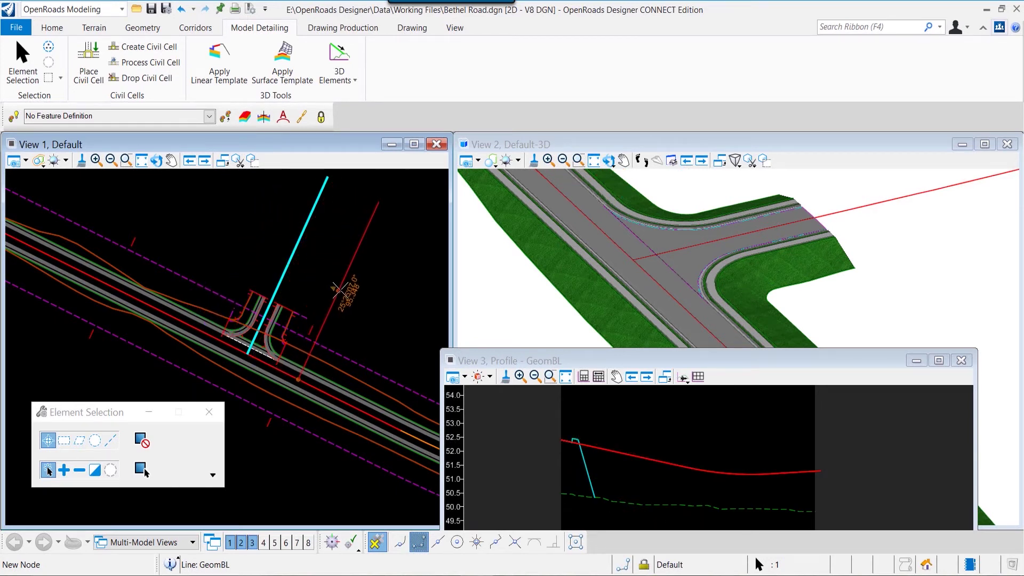
{"action": "left_click", "coordinate": [348, 295]}
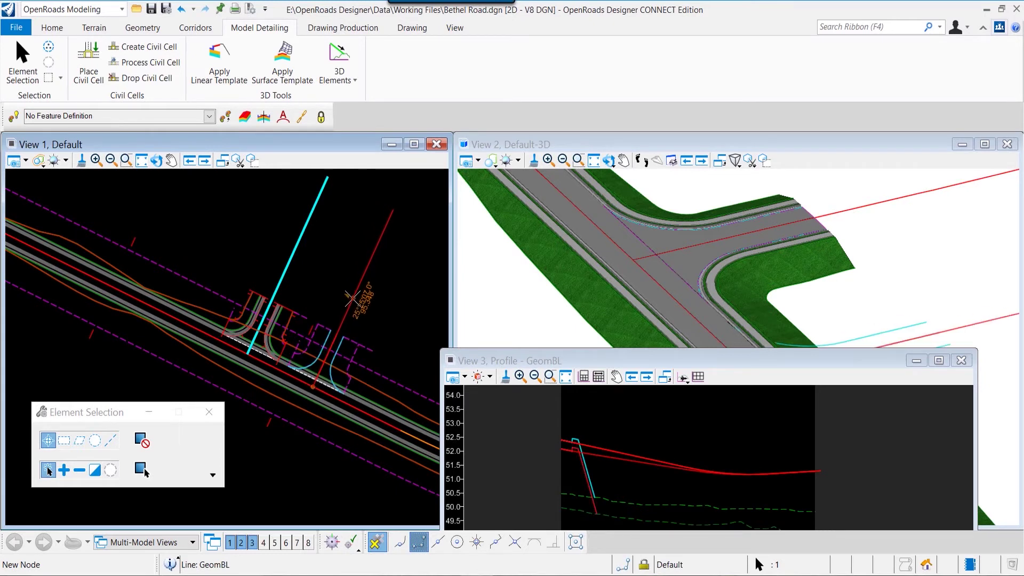
{"action": "left_click", "coordinate": [353, 298]}
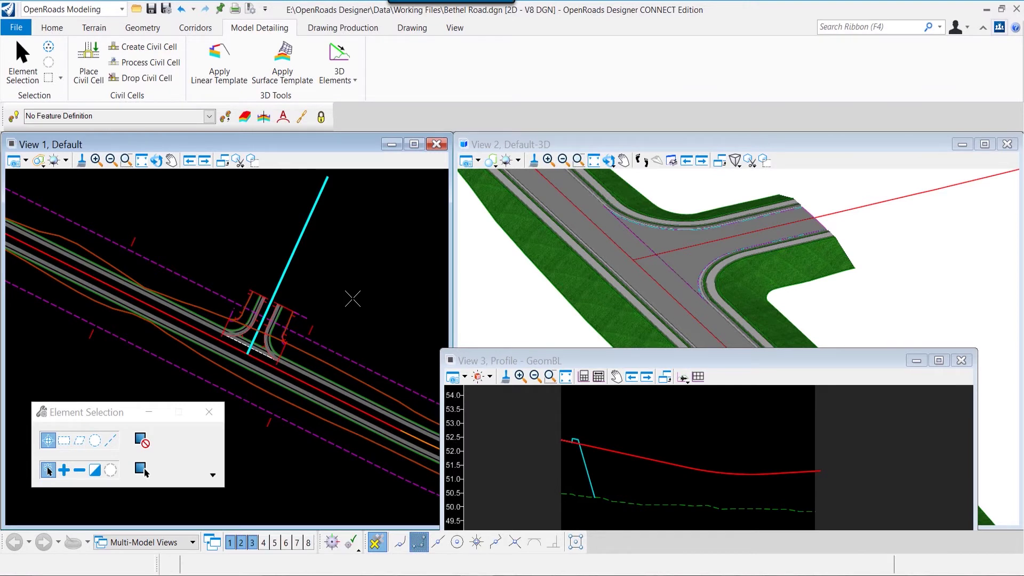
{"action": "left_click", "coordinate": [352, 299]}
Check GeomBL1's tie-in grade of -1.54% and recenter the views on the intersection.
{"action": "scroll", "coordinate": [607, 291], "scroll_direction": "down", "scroll_amount": 2}
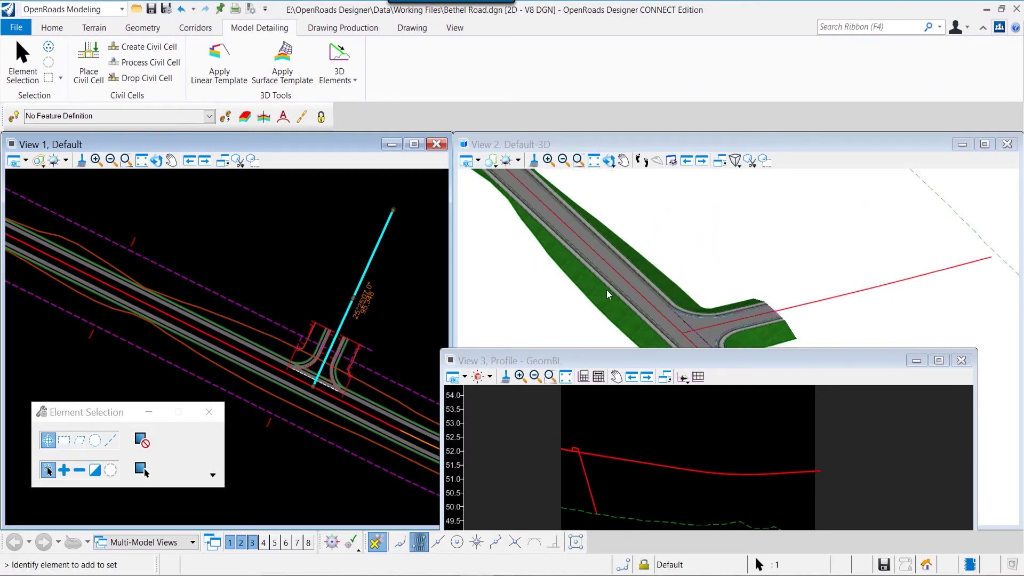
{"action": "middle_click_drag", "start_coordinate": [734, 320], "coordinate": [651, 250]}
{"action": "scroll", "coordinate": [657, 288], "scroll_direction": "up", "scroll_amount": 2}
{"action": "scroll", "coordinate": [583, 467], "scroll_direction": "up", "scroll_amount": 4}
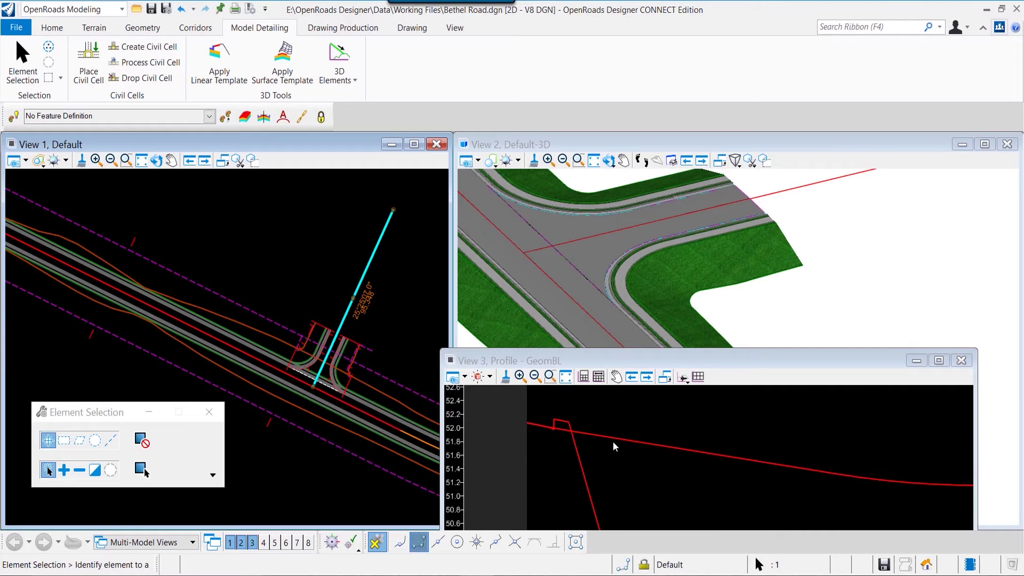
{"action": "left_click", "coordinate": [605, 436]}
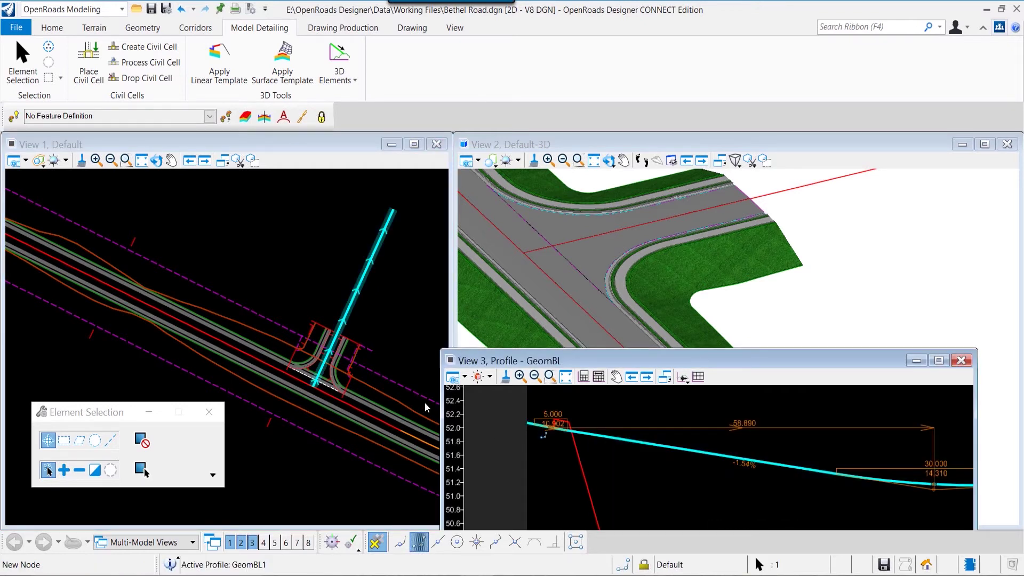
{"action": "middle_click_drag", "start_coordinate": [407, 370], "coordinate": [350, 356]}
{"action": "left_click", "coordinate": [343, 351]}
{"action": "scroll", "coordinate": [339, 350], "scroll_direction": "down", "scroll_amount": 1}
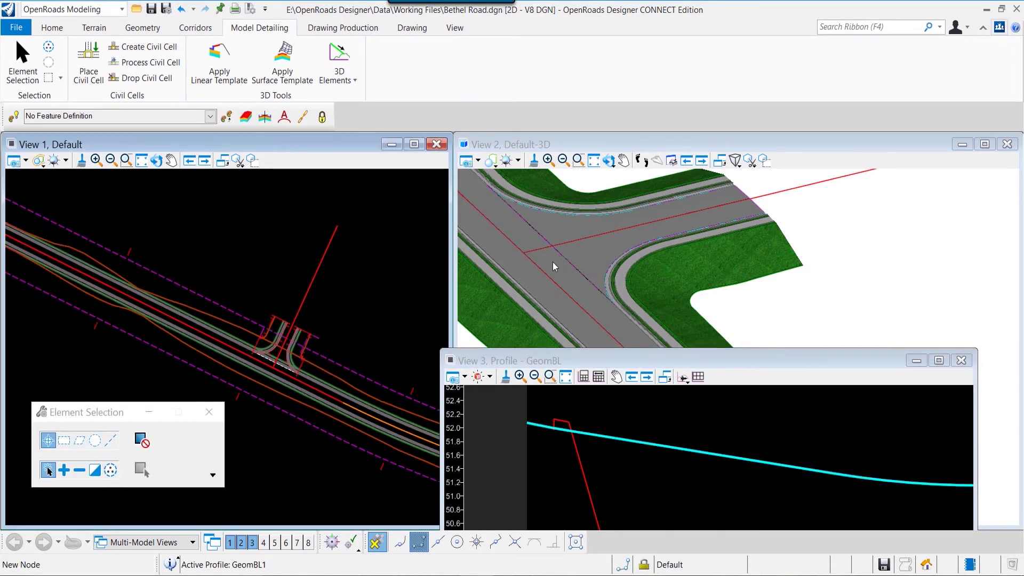
{"action": "middle_click_drag", "start_coordinate": [553, 261], "coordinate": [583, 266]}
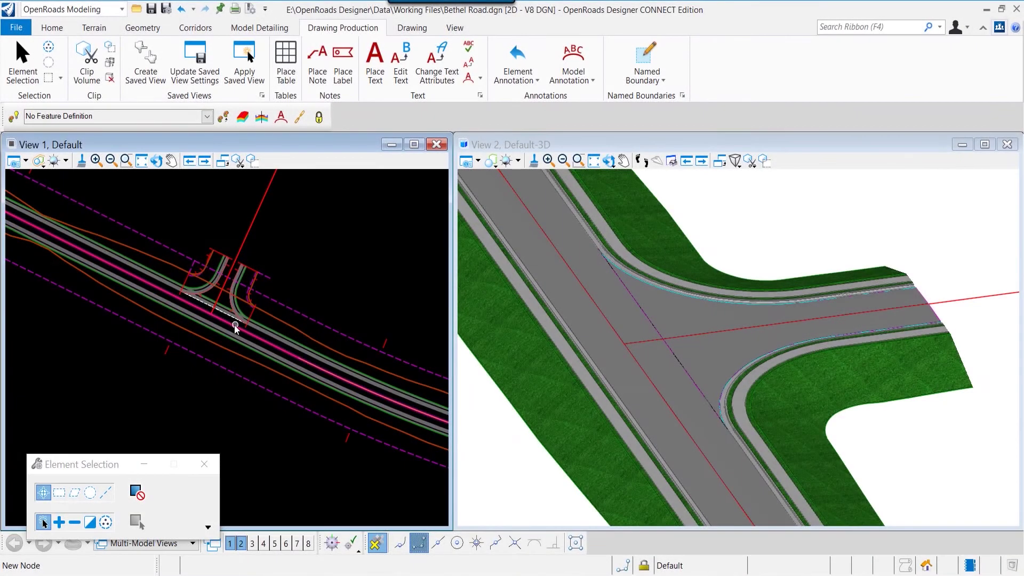
Open the Route97_Extension mainline's profile model in View 3.
{"action": "left_click", "coordinate": [235, 328]}
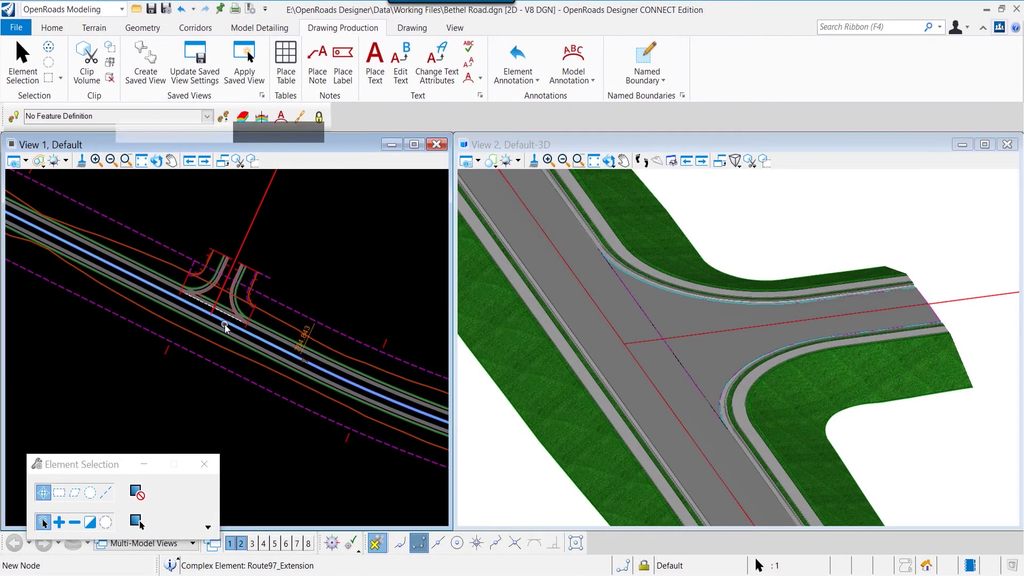
{"action": "mouse_move", "coordinate": [242, 325]}
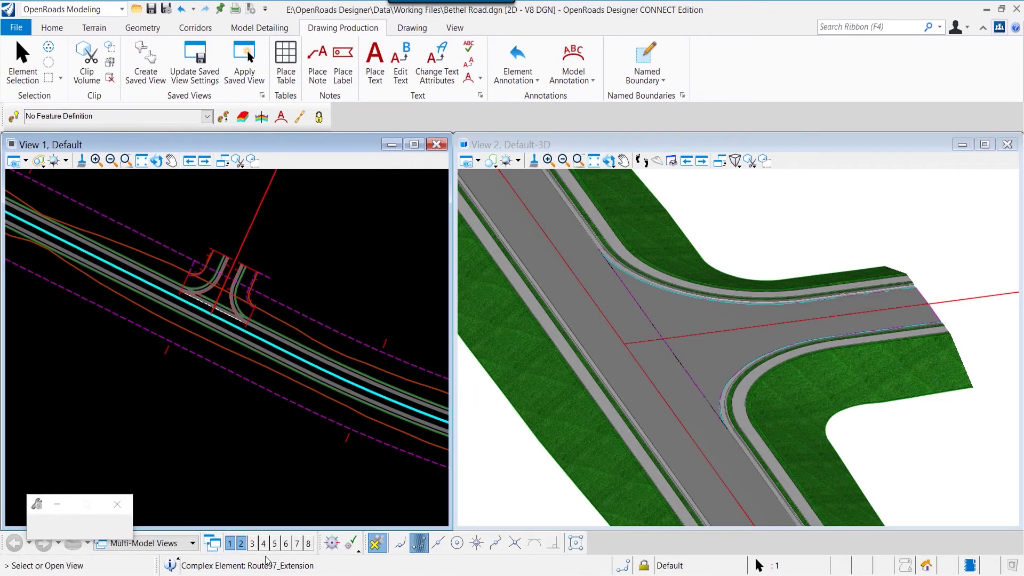
{"action": "left_click", "coordinate": [251, 544]}
Lower the Route97_Extension profile using its Move Vertically handle.
{"action": "left_click", "coordinate": [219, 422]}
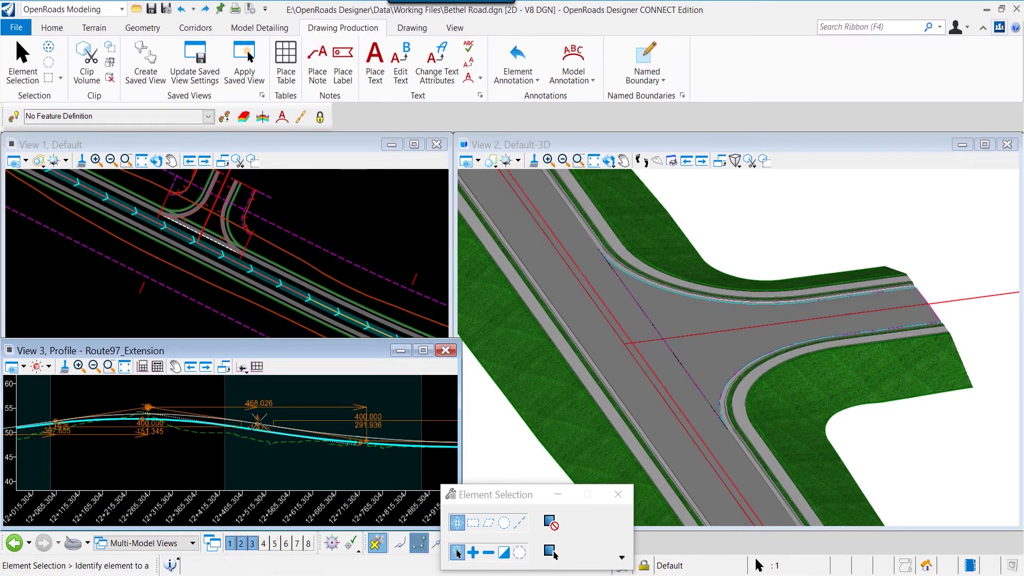
{"action": "left_click_drag", "start_coordinate": [259, 422], "coordinate": [261, 423]}
{"action": "scroll", "coordinate": [261, 423], "scroll_direction": "up", "scroll_amount": 3}
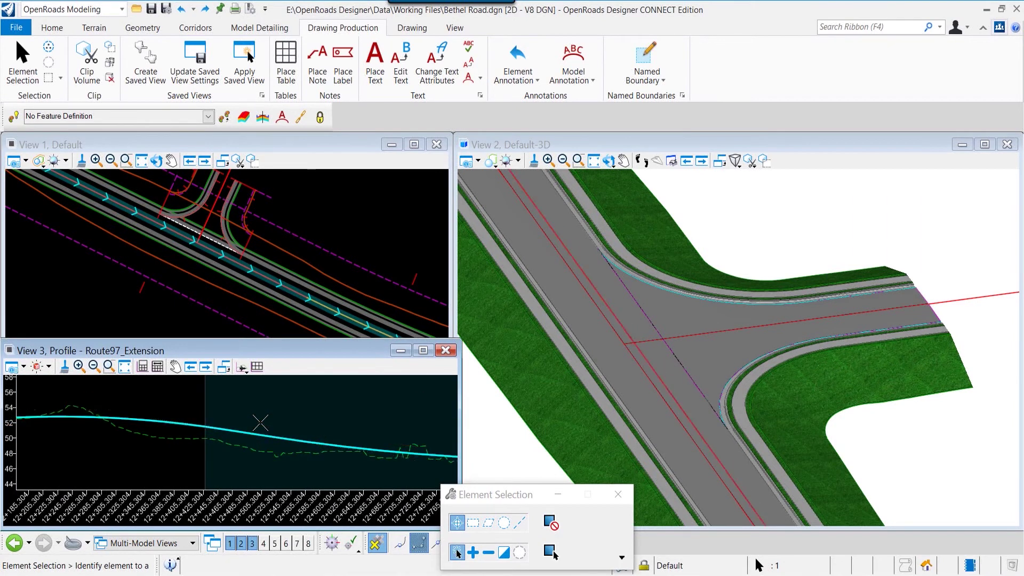
{"action": "mouse_move", "coordinate": [247, 423]}
{"action": "left_mouse_down"}
{"action": "mouse_move", "coordinate": [219, 428]}
{"action": "mouse_move", "coordinate": [251, 426]}
{"action": "left_mouse_up"}
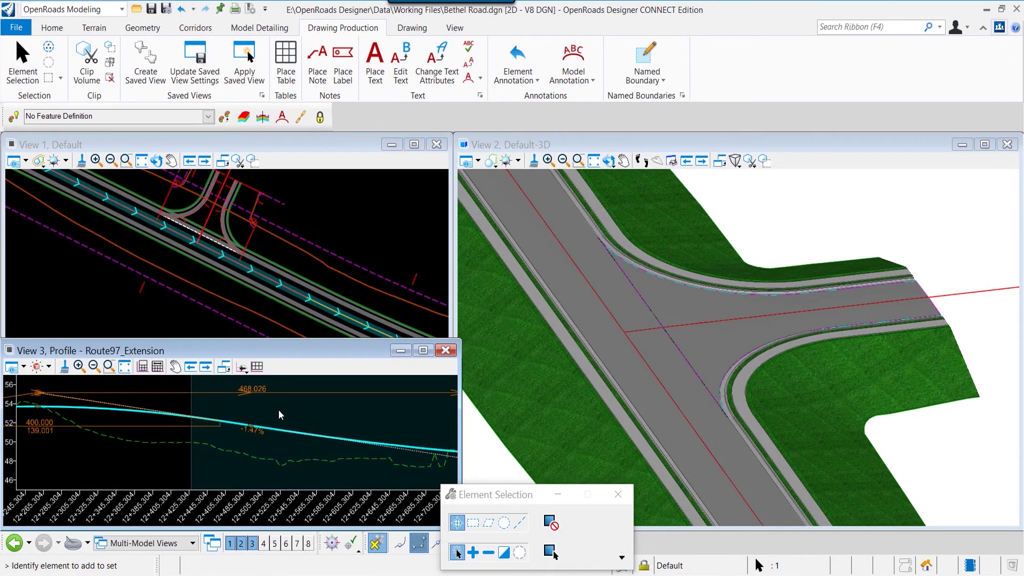
{"action": "left_click", "coordinate": [253, 427]}
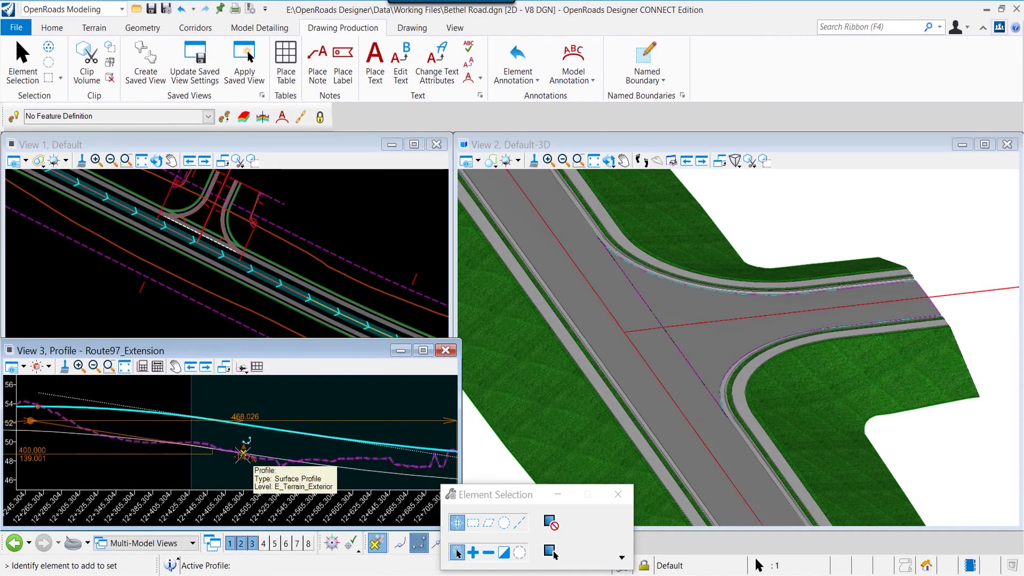
{"action": "left_click", "coordinate": [242, 453]}
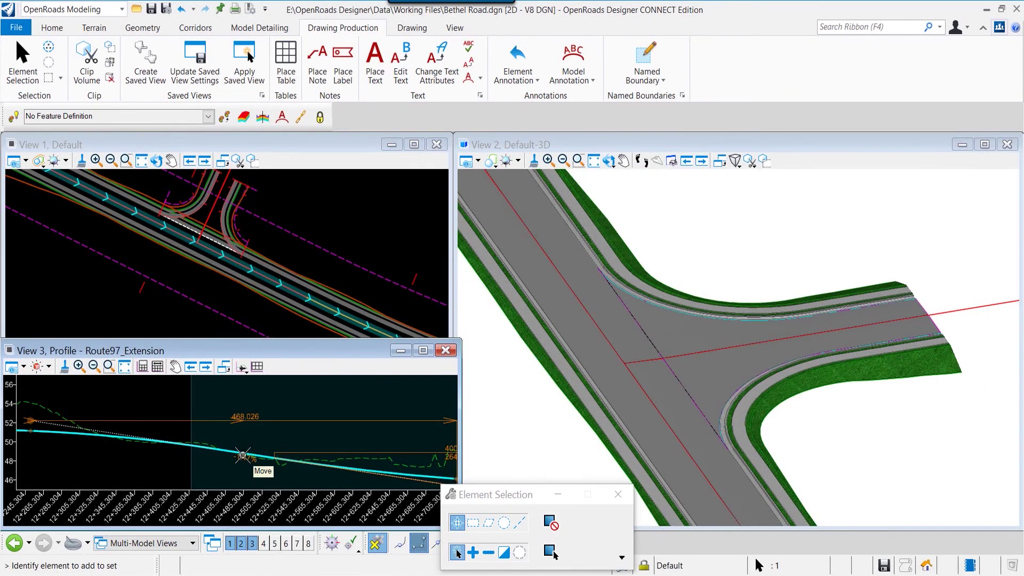
{"action": "left_click", "coordinate": [272, 433]}
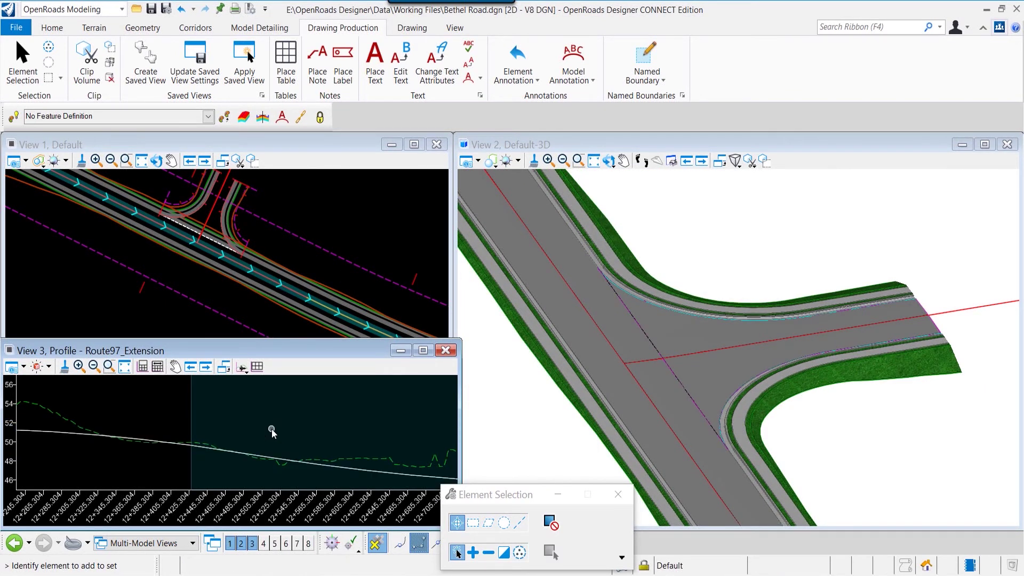
Rotate View 2 to confirm the intersection rebuilt with the lowered profile.
{"action": "left_click", "coordinate": [609, 160]}
{"action": "left_click", "coordinate": [660, 301]}
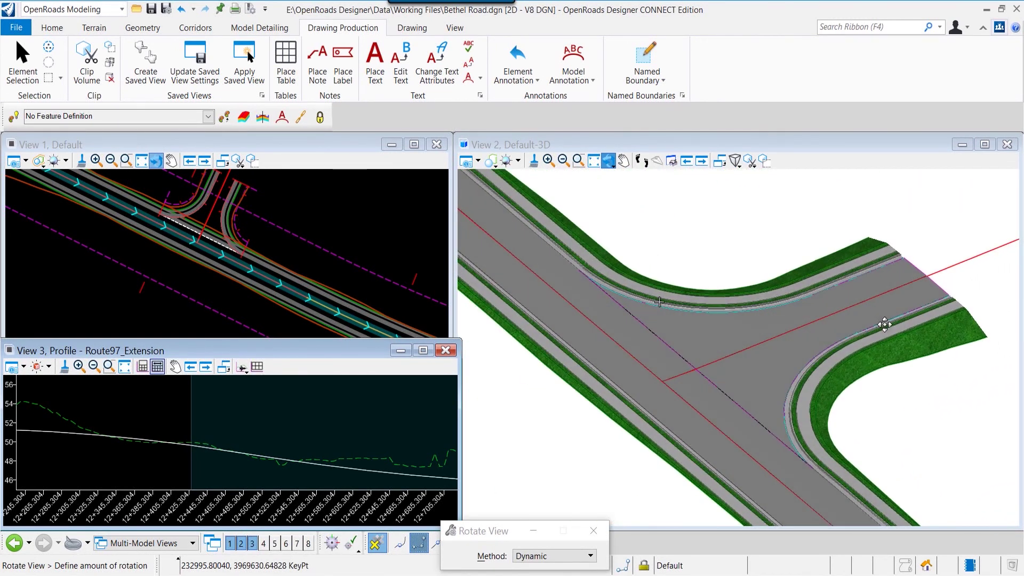
{"action": "left_click", "coordinate": [805, 362]}
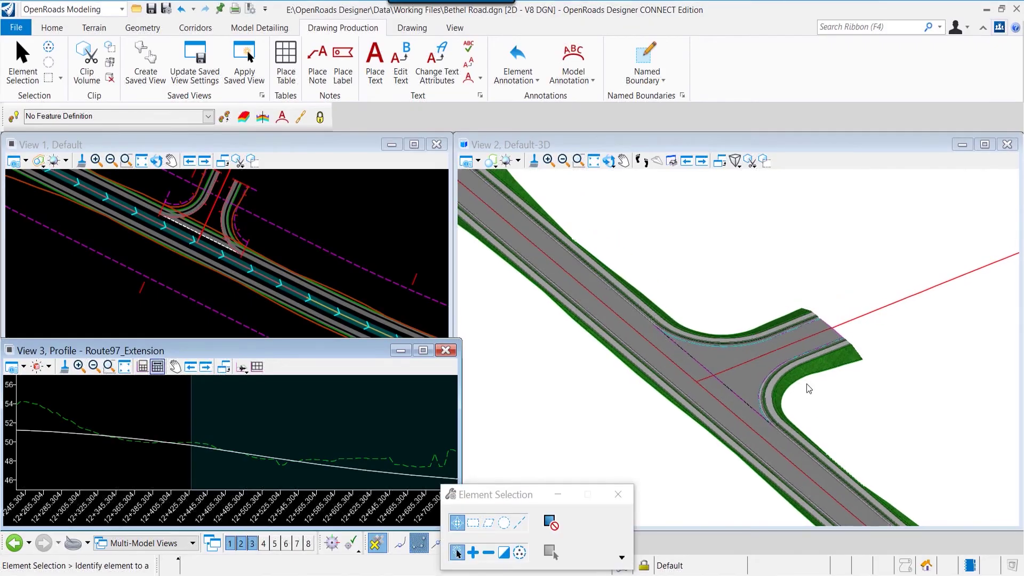